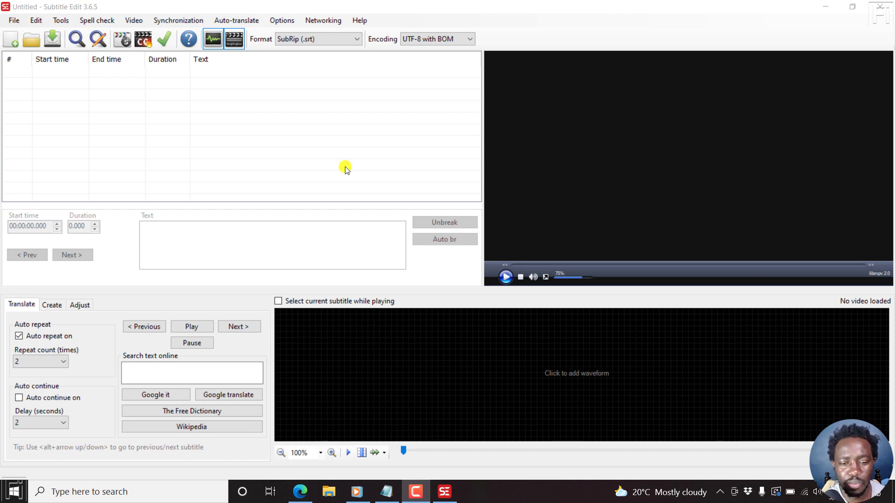
Step: Check the installed Subtitle Edit version in the program's About information
left_click(361, 20)
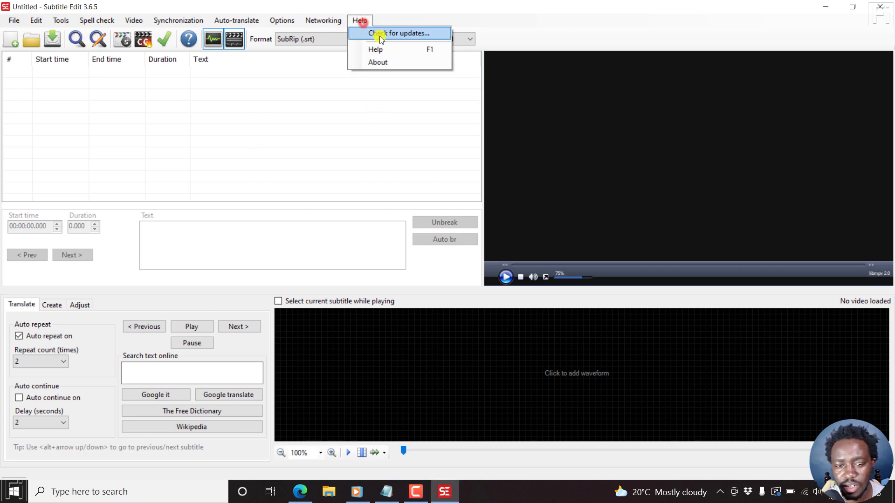
left_click(380, 62)
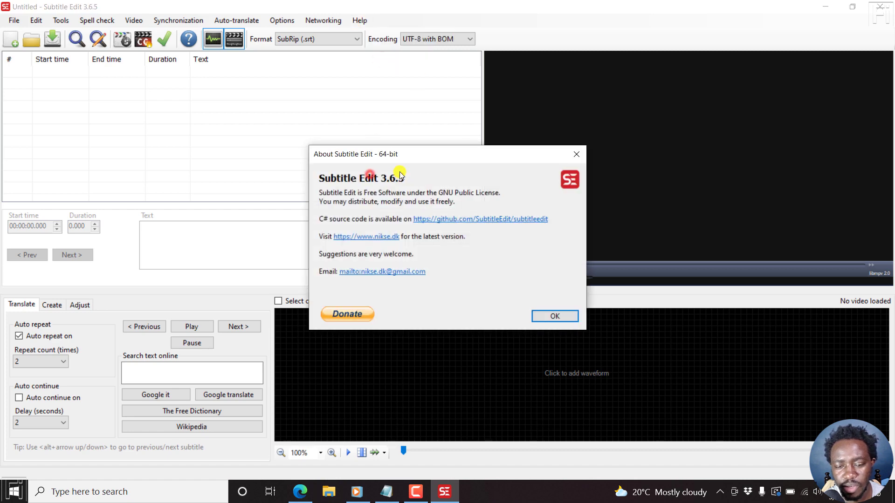
left_click(577, 154)
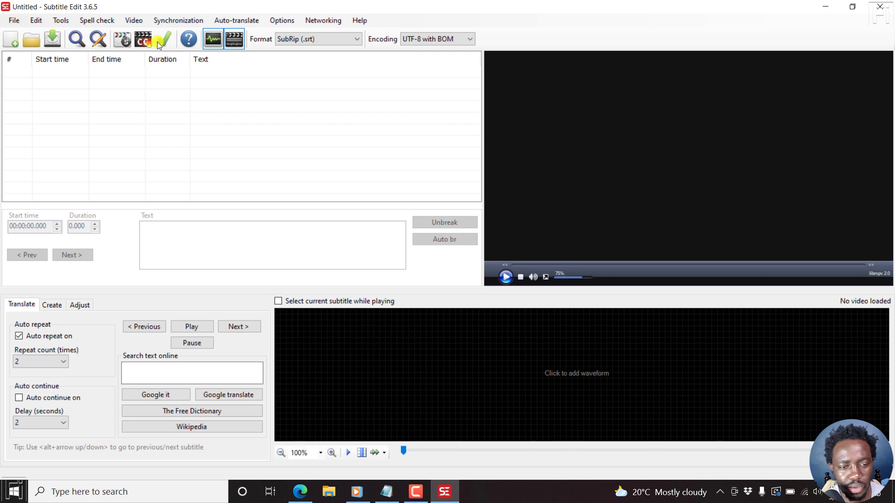
Step: Open the video file "[UPDATE] Easily Download YouTube Subtitles as Transcripts" from the Davinci Resolve Subtitles and Captions folder
left_click(133, 20)
left_click(153, 30)
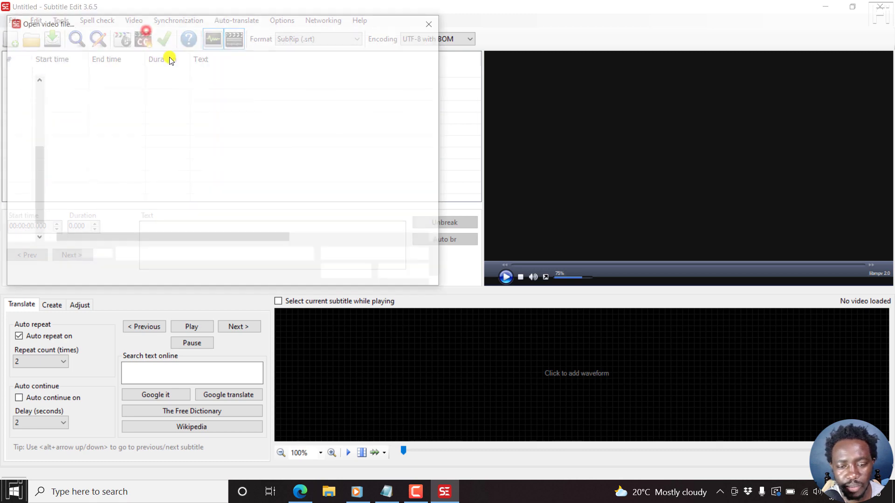
left_click(125, 98)
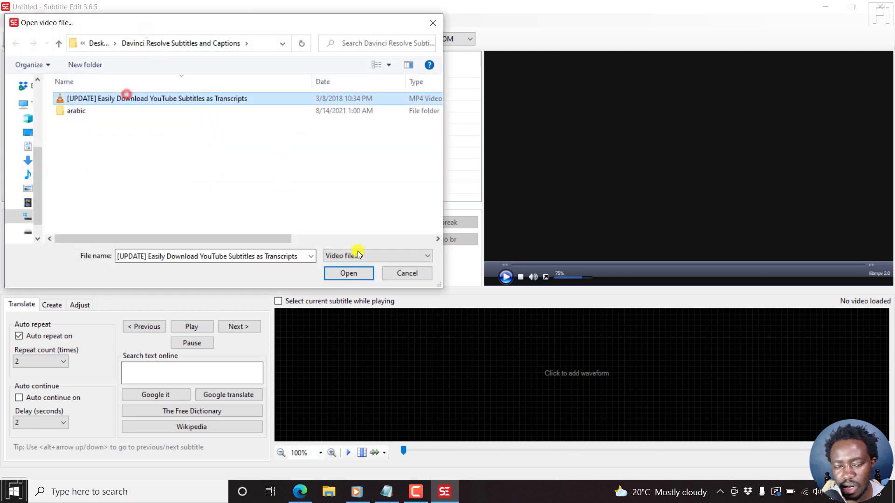
left_click(344, 273)
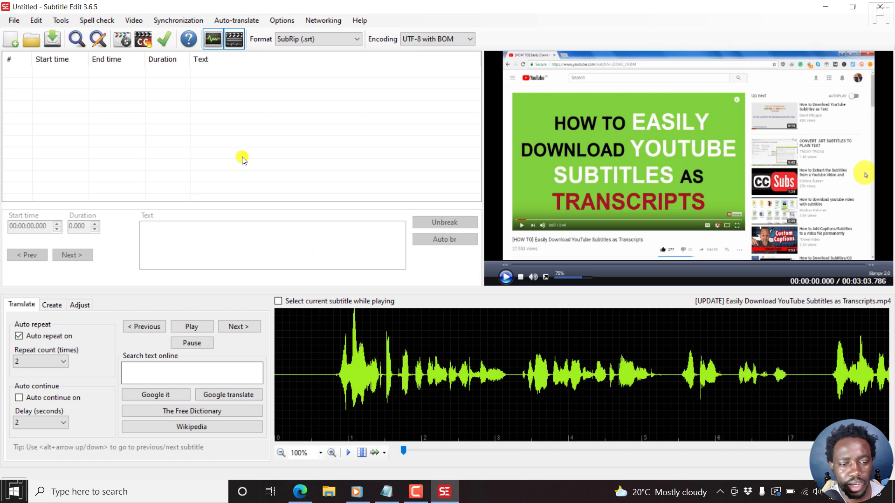
Step: Start the video/audio-to-text conversion and download the required FFmpeg and libvosk components
left_click(134, 20)
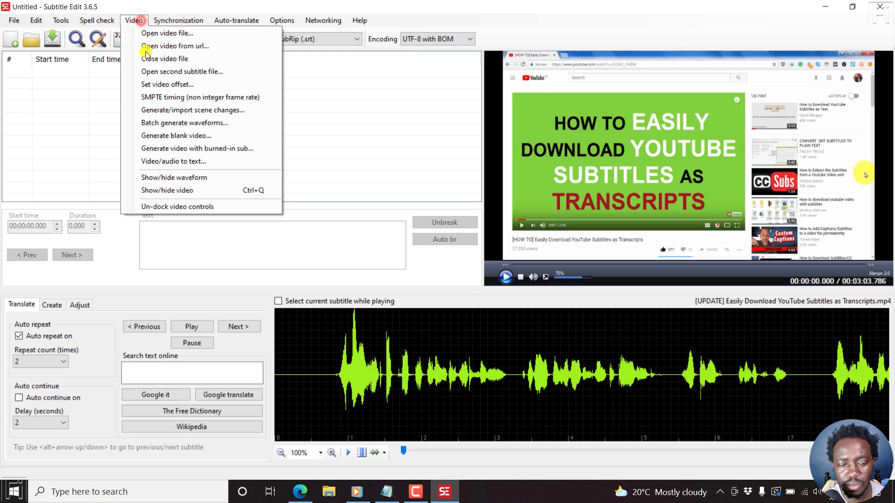
left_click(175, 161)
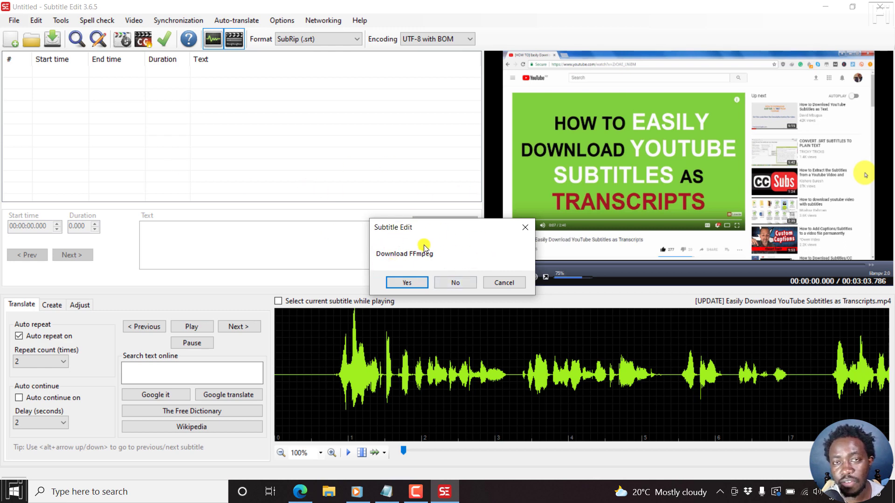
left_click(404, 283)
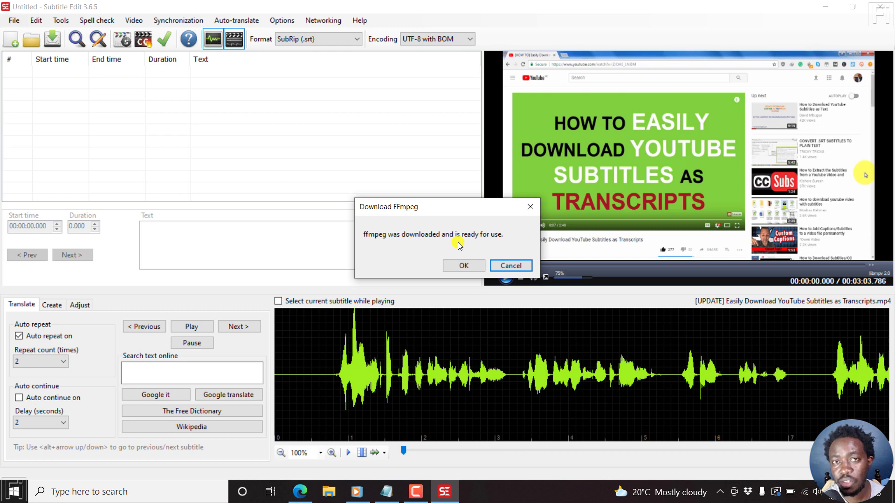
left_click(459, 266)
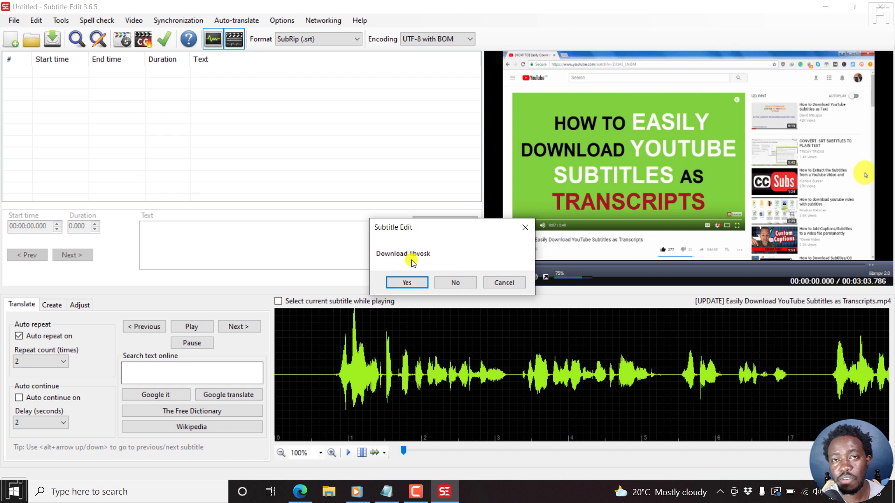
left_click(406, 282)
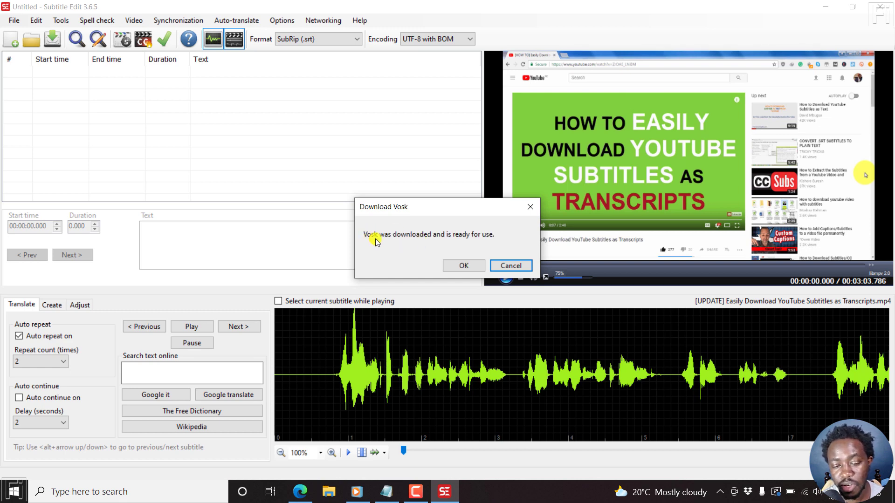
left_click(462, 264)
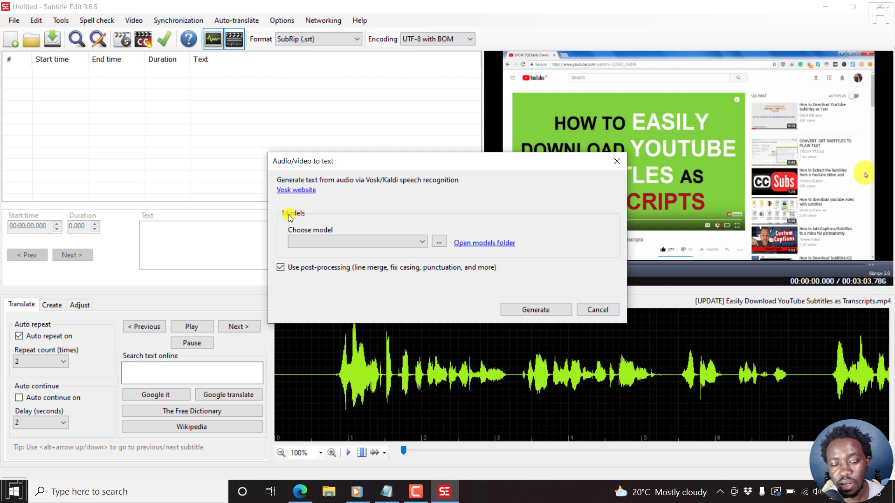
Step: Check the available speech recognition models and open the Vosk website's model list
left_click(422, 242)
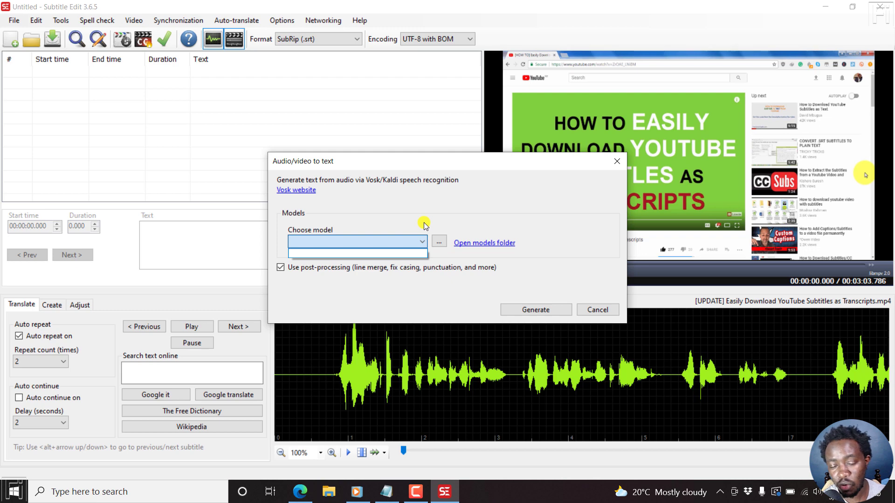
left_click(466, 215)
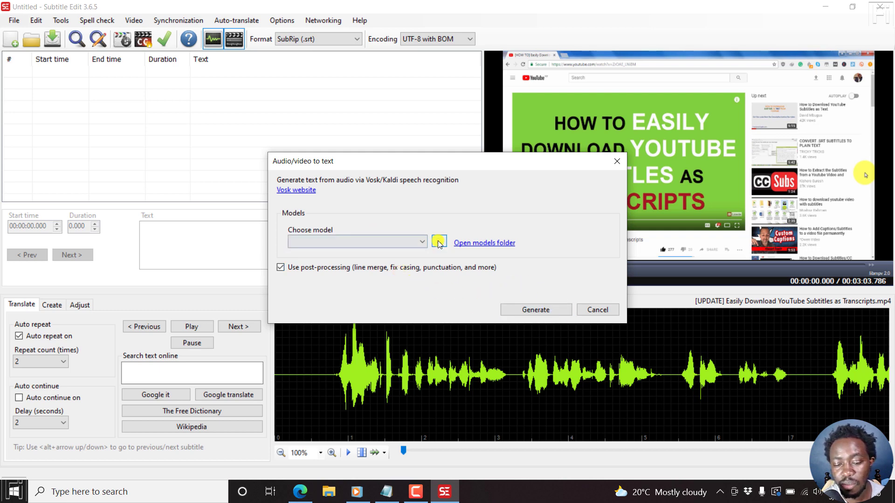
left_click(534, 310)
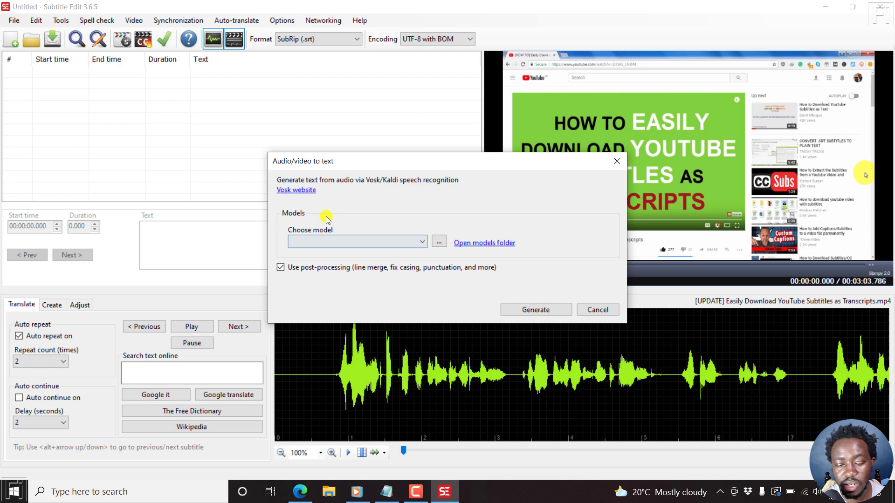
left_click(292, 191)
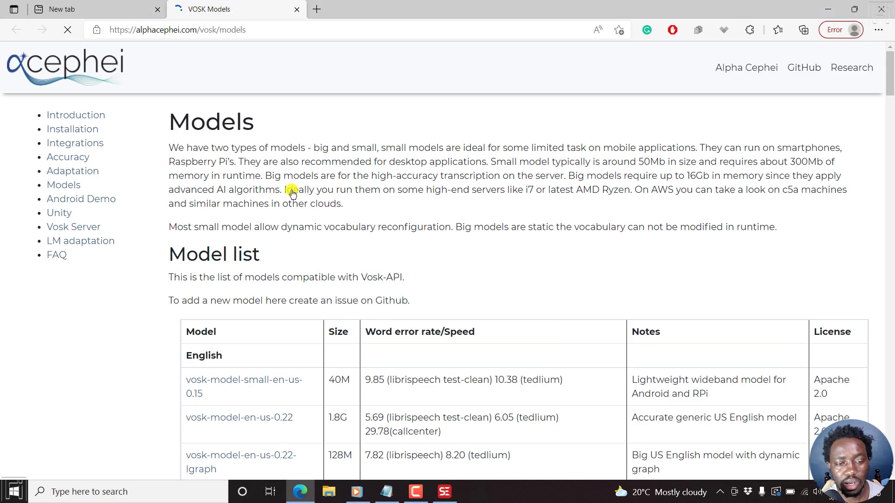
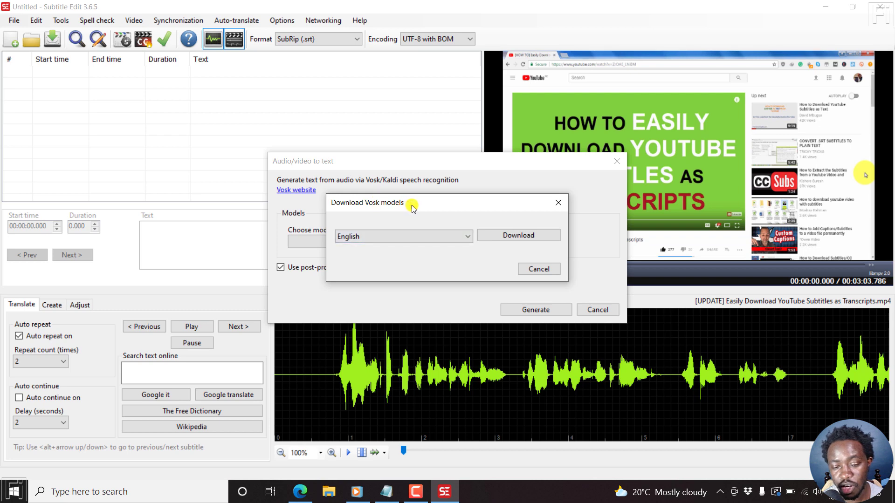
Step: Download the English Vosk speech recognition model
left_click(467, 237)
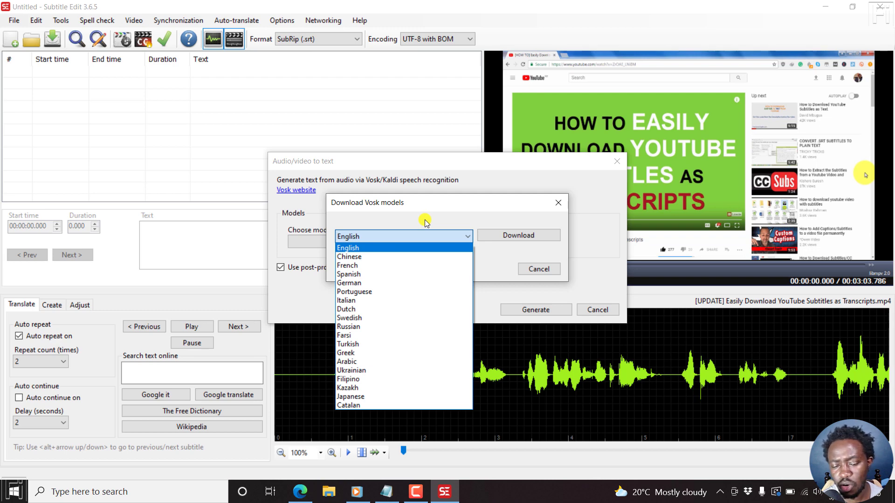
left_click(448, 217)
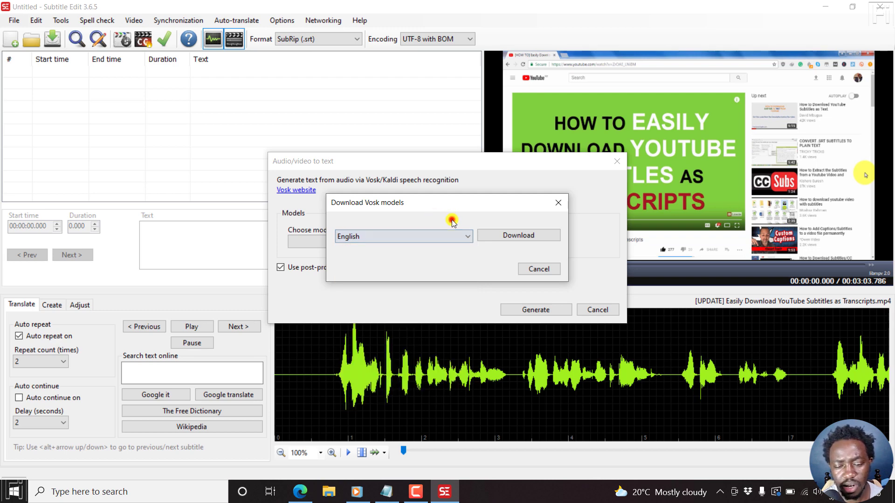
left_click(527, 238)
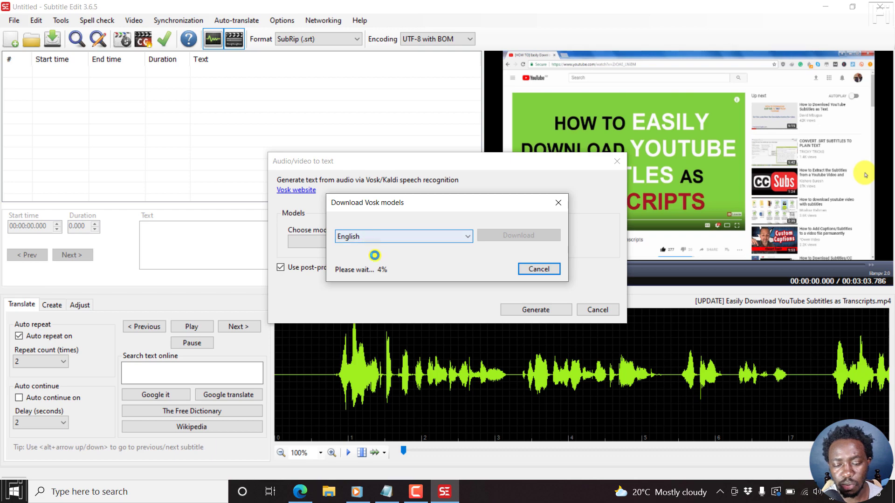
Step: Examine the Vosk models page in the browser: language models and sizes, punctuation models, other model sources, training notes and model structure
left_click(299, 491)
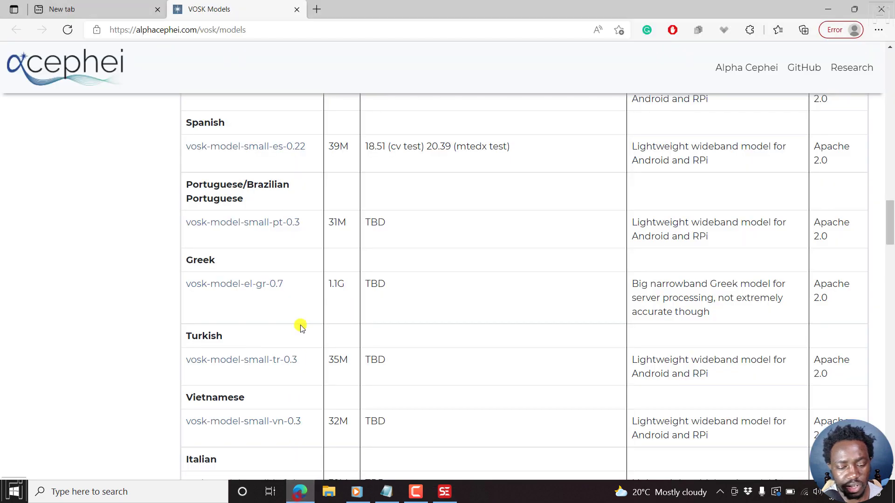
left_click_drag(890, 221, 891, 81)
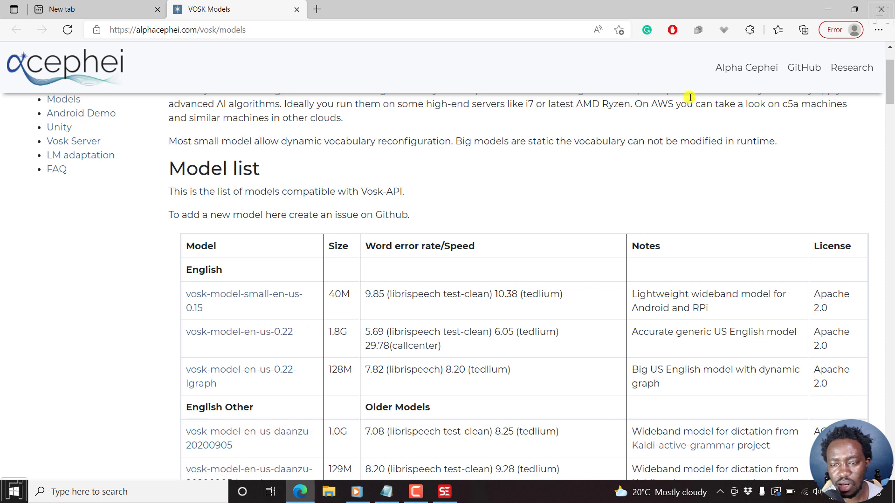
left_click(822, 9)
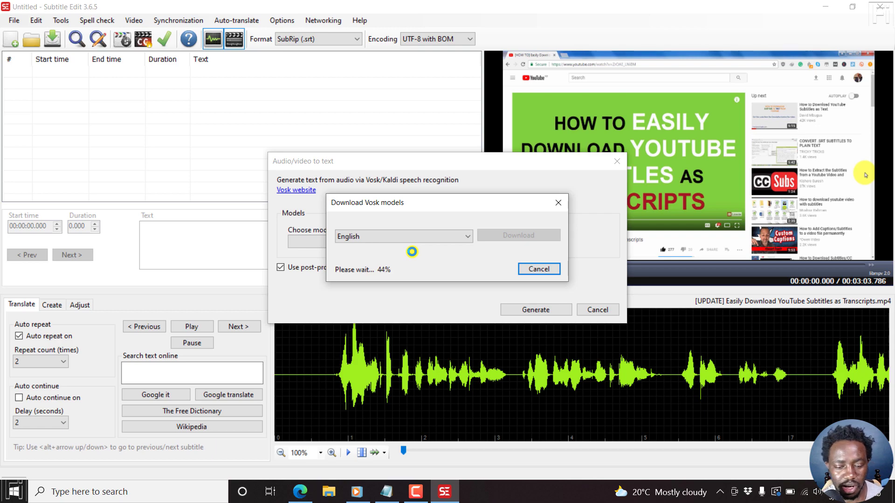
left_click(301, 492)
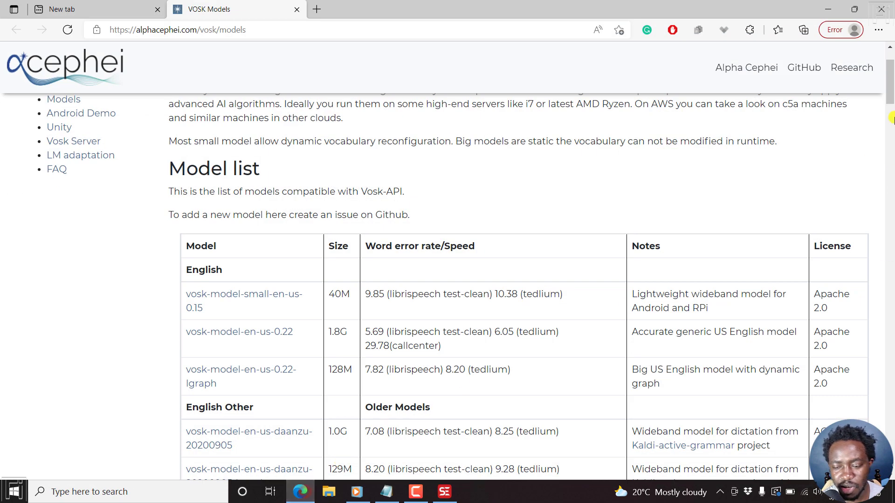
left_click_drag(890, 94, 890, 281)
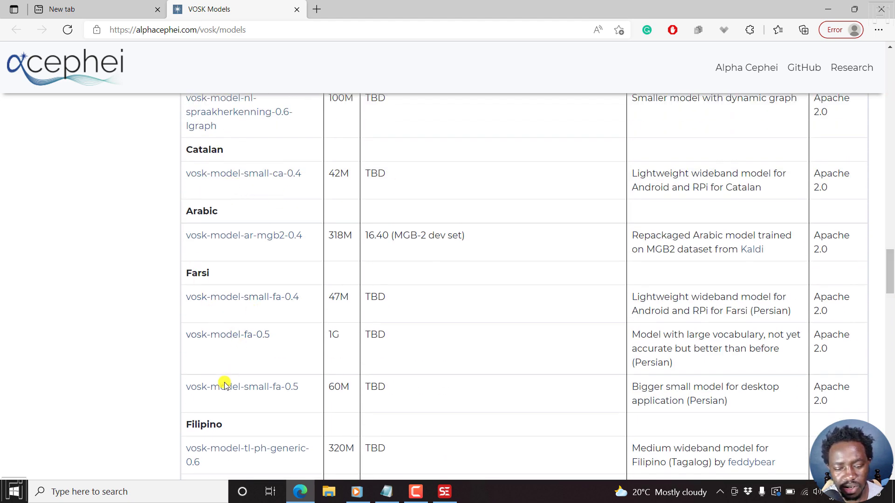
left_click_drag(890, 265, 890, 291)
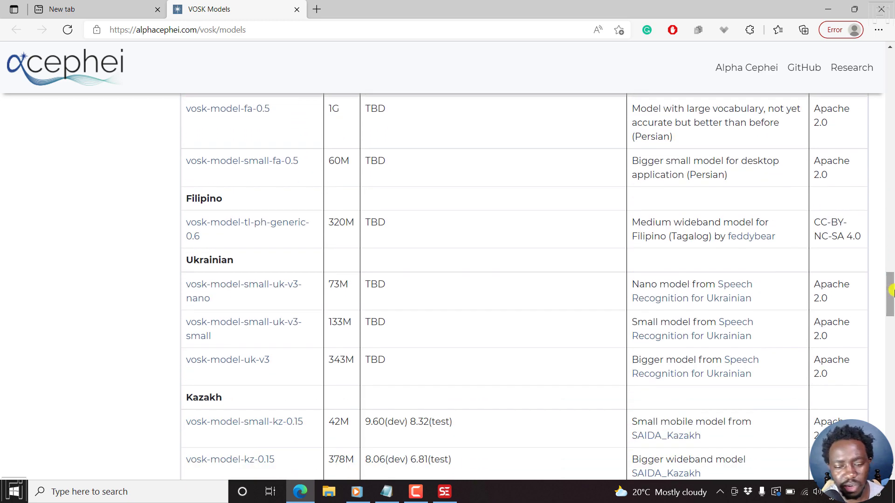
left_click_drag(890, 291, 891, 360)
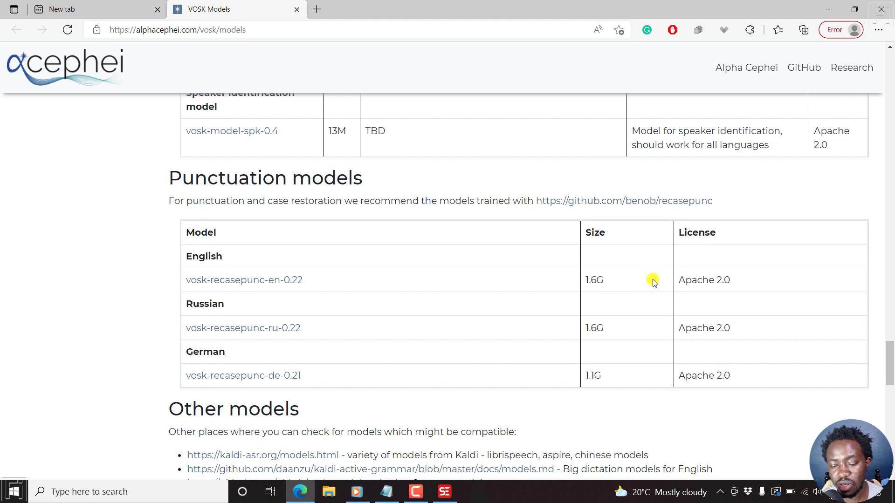
left_click_drag(887, 358, 890, 382)
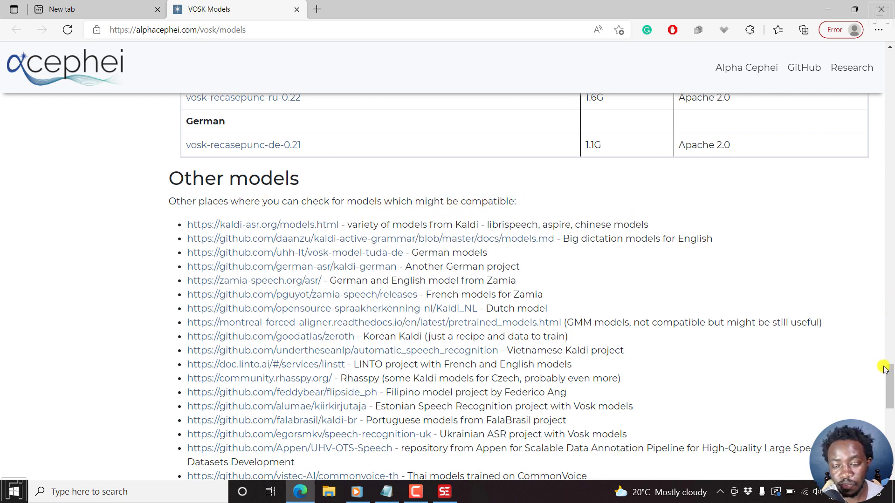
scroll(890, 403, "down", 2)
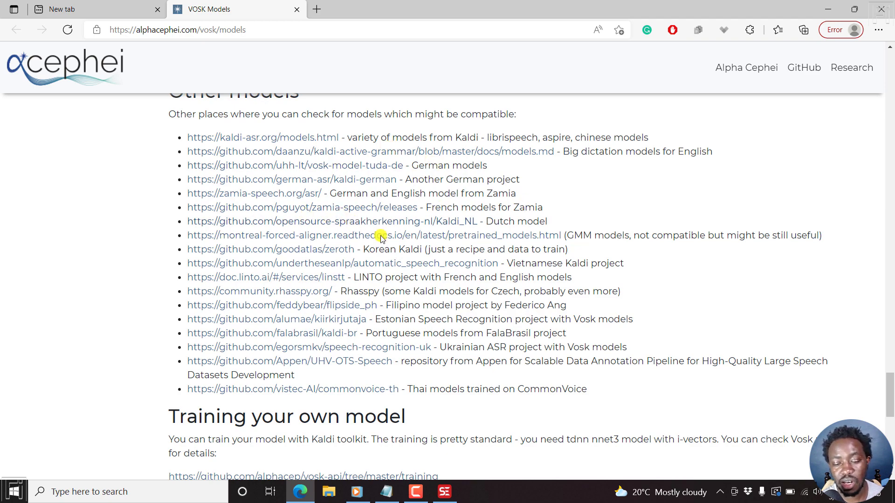
left_click_drag(890, 396, 890, 421)
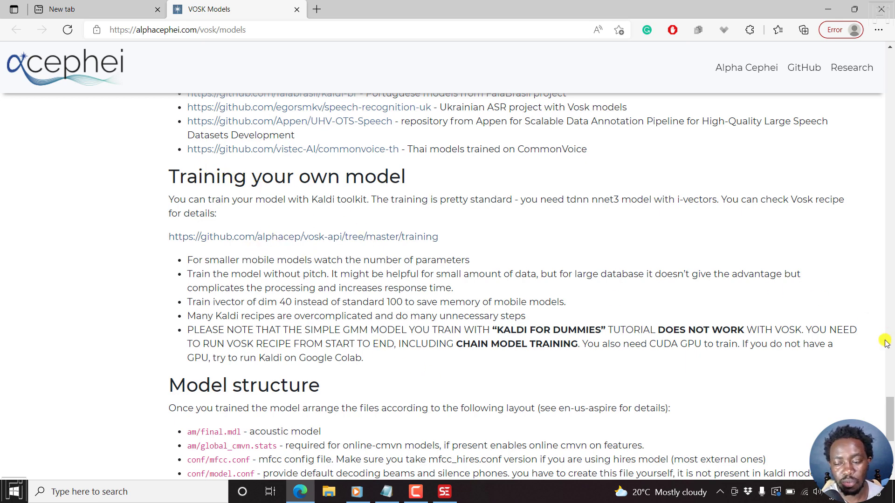
left_click_drag(890, 400, 890, 427)
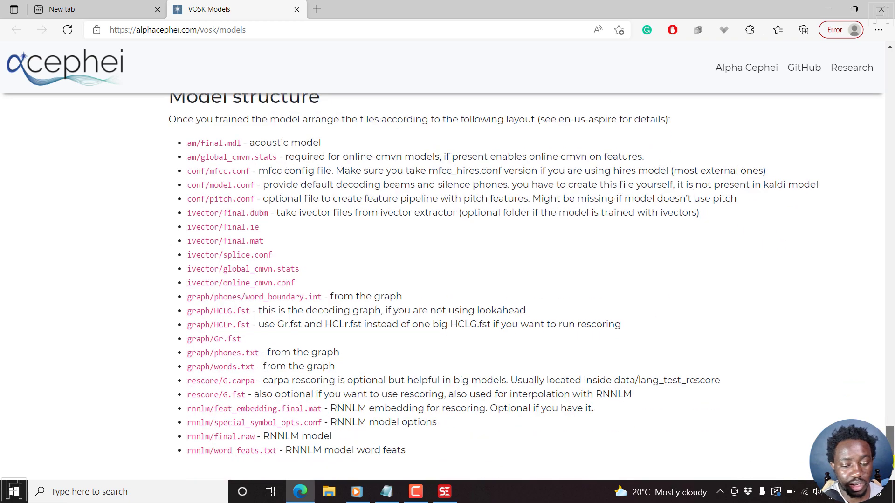
left_click(827, 9)
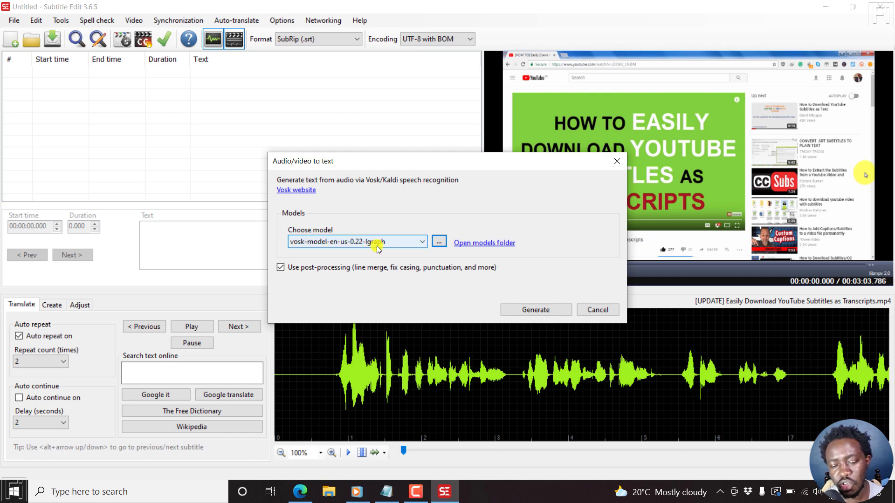
Step: Generate subtitles from the video's audio using the vosk-model-en-us-0.22-lgraph model with post-processing enabled
left_click(422, 243)
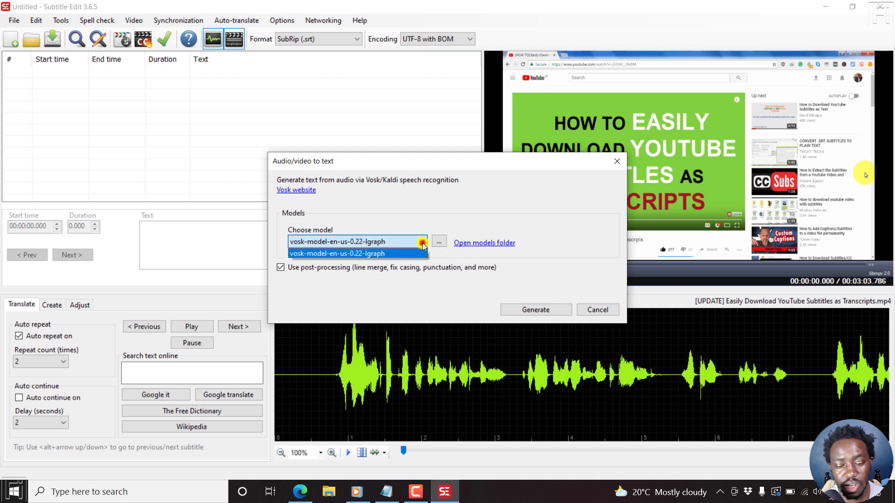
left_click(434, 211)
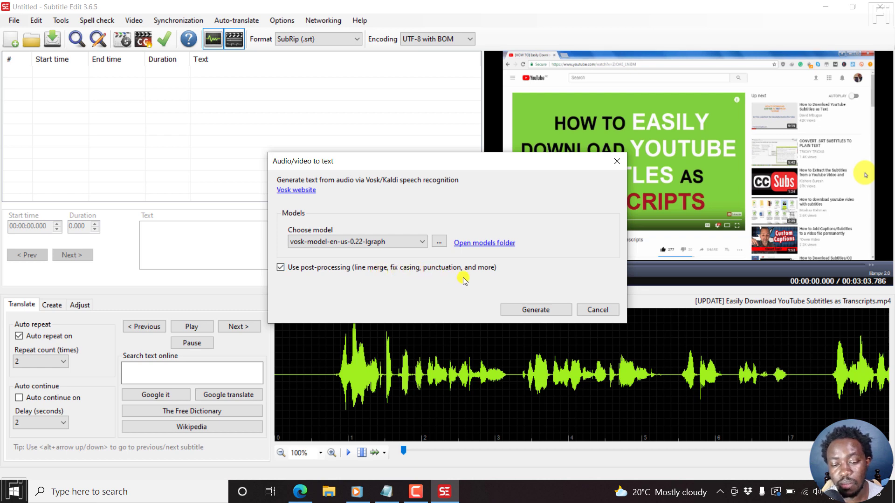
left_click(528, 311)
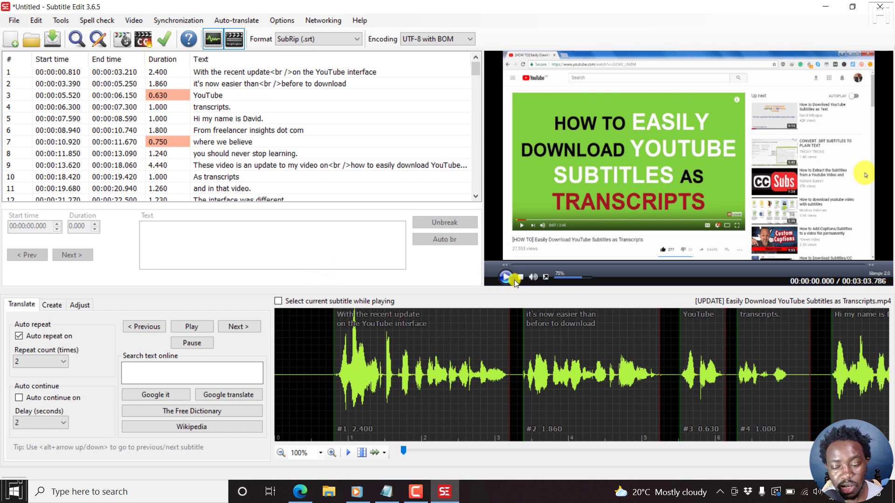
Step: Play the opening of the video to check the generated subtitles against the audio, and stop playback
left_click(508, 279)
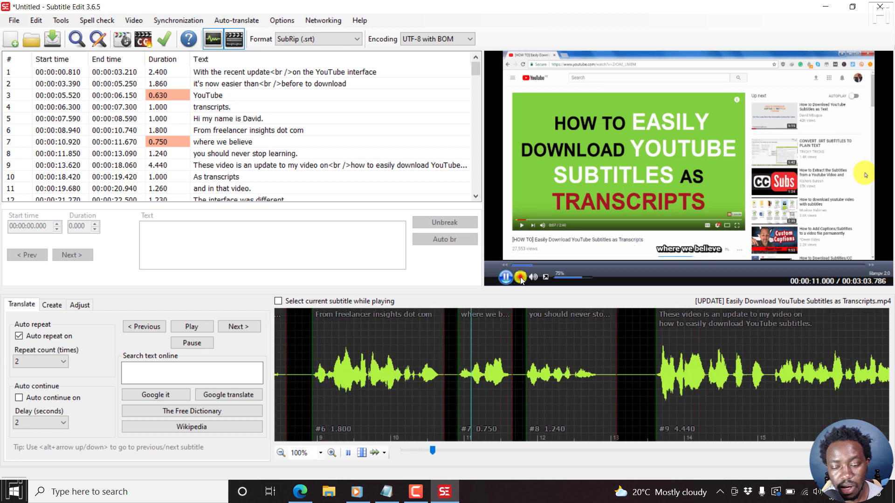
left_click(521, 278)
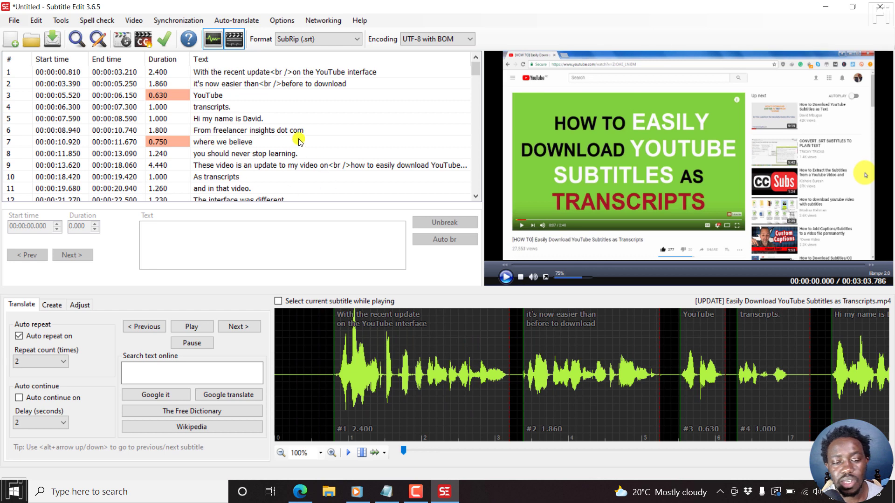
Step: Merge the "transcripts." subtitle with the line before it and join the text into the single line "YouTube transcripts."
left_click(250, 108)
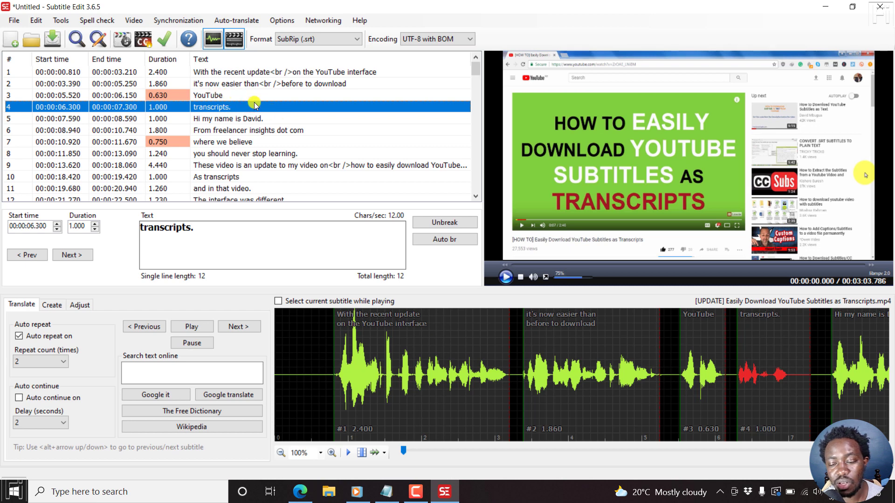
double_click(213, 108)
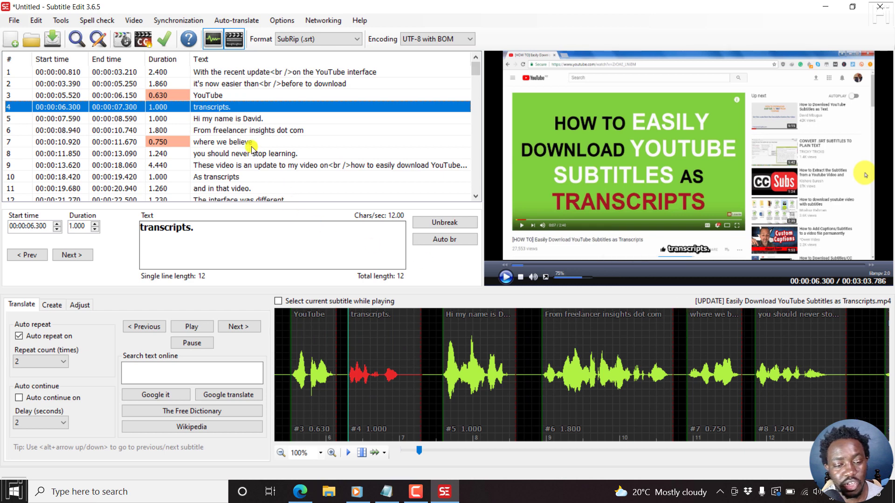
right_click(223, 106)
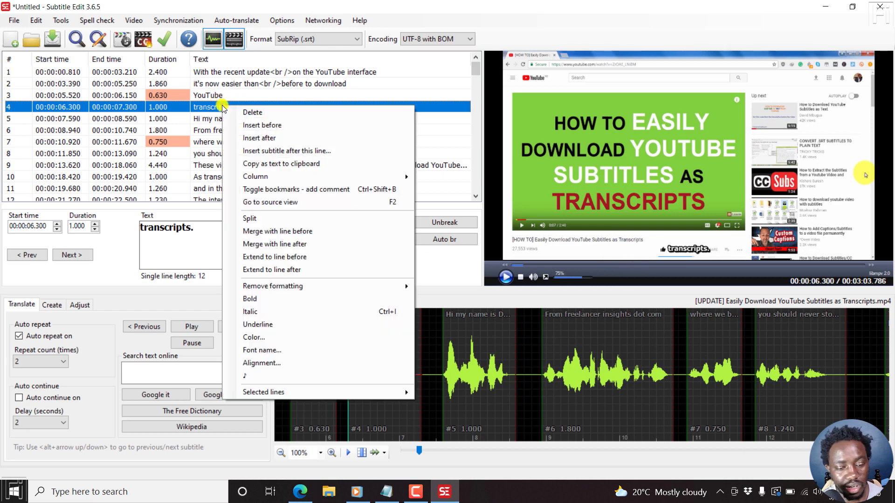
left_click(285, 232)
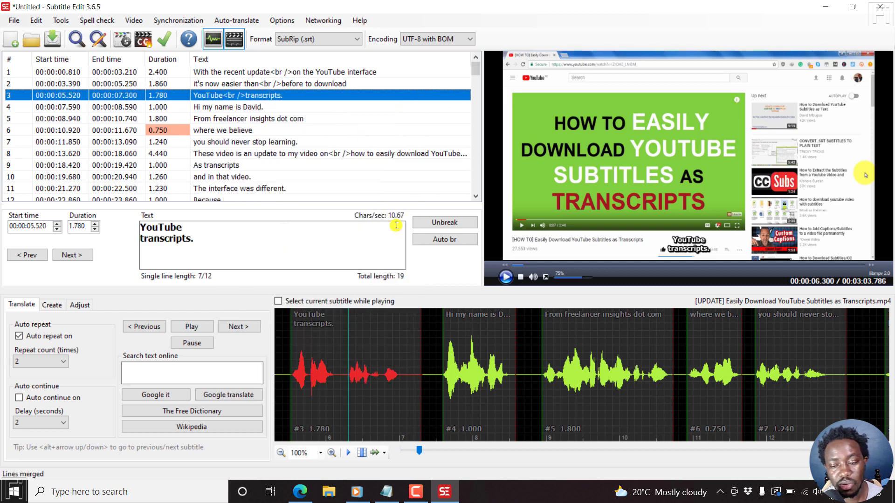
left_click(190, 230)
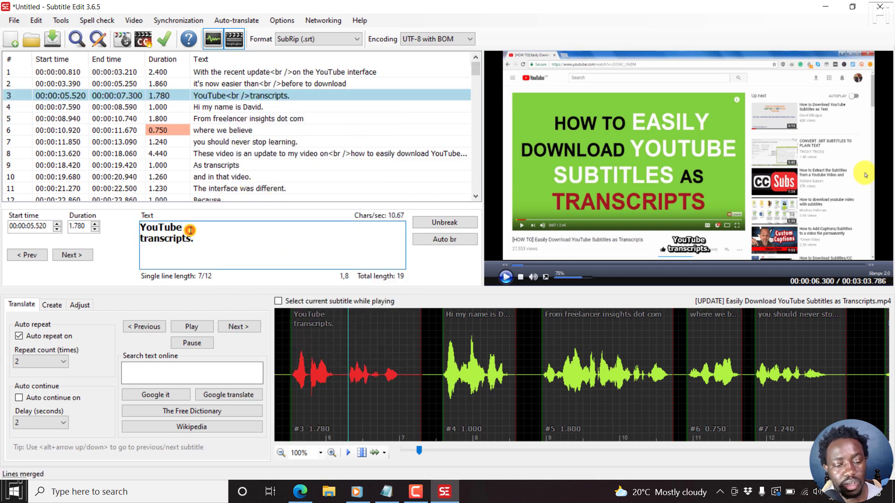
key("BackSpace")
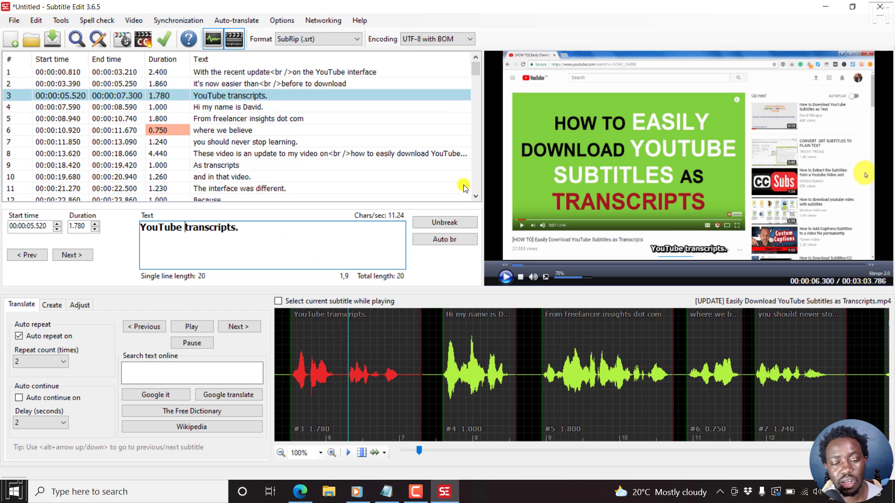
Step: Review the remaining subtitles through the end of the list and play the video from "Thank you for watching" to check them
left_click_drag(475, 66, 480, 98)
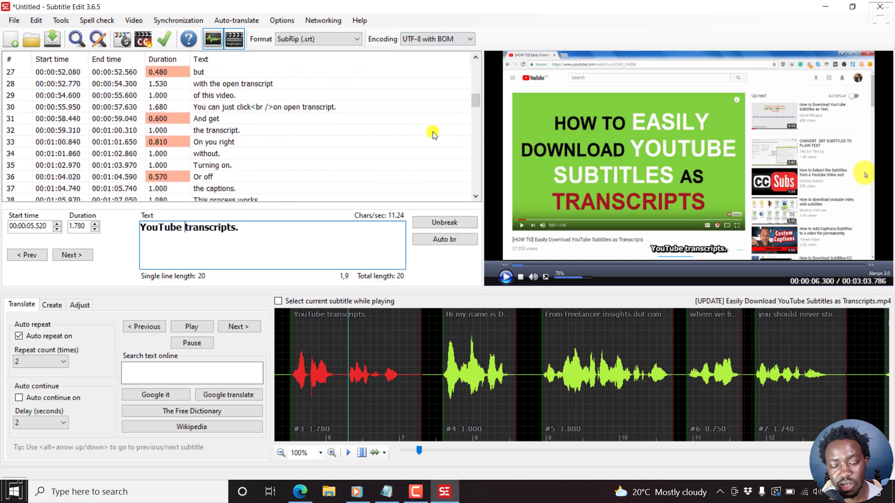
left_click_drag(475, 98, 475, 103)
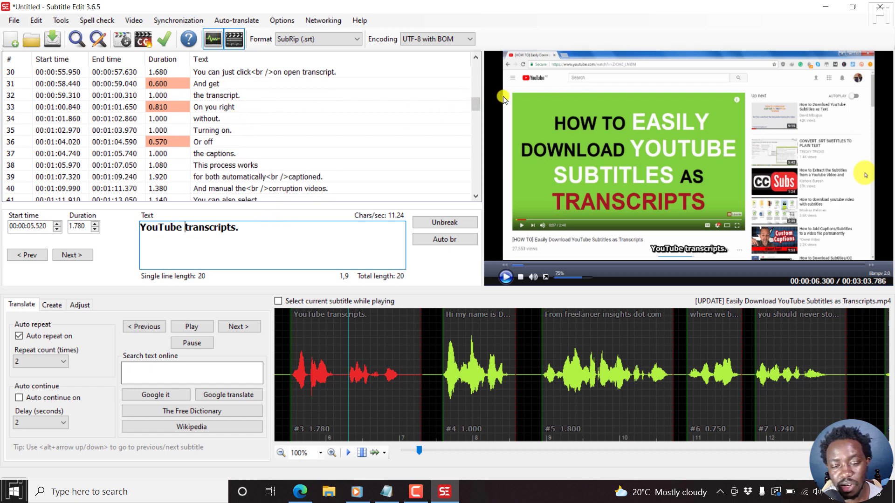
left_click_drag(477, 105, 485, 197)
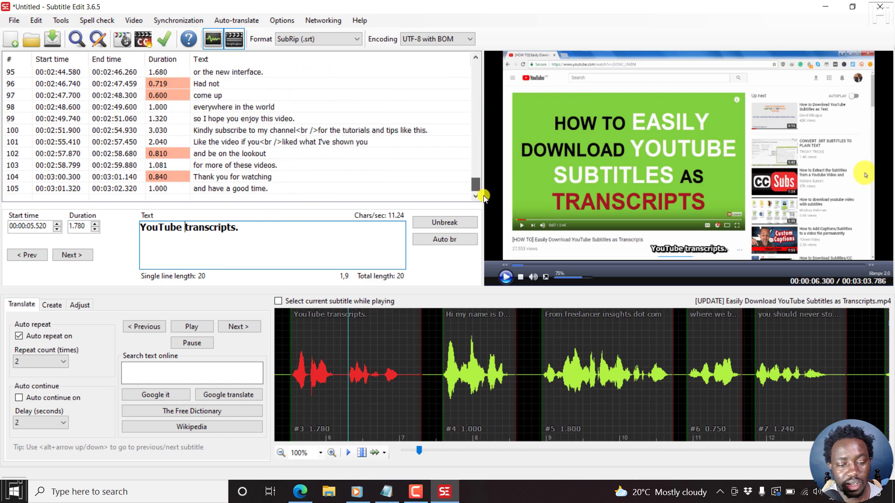
left_click(223, 175)
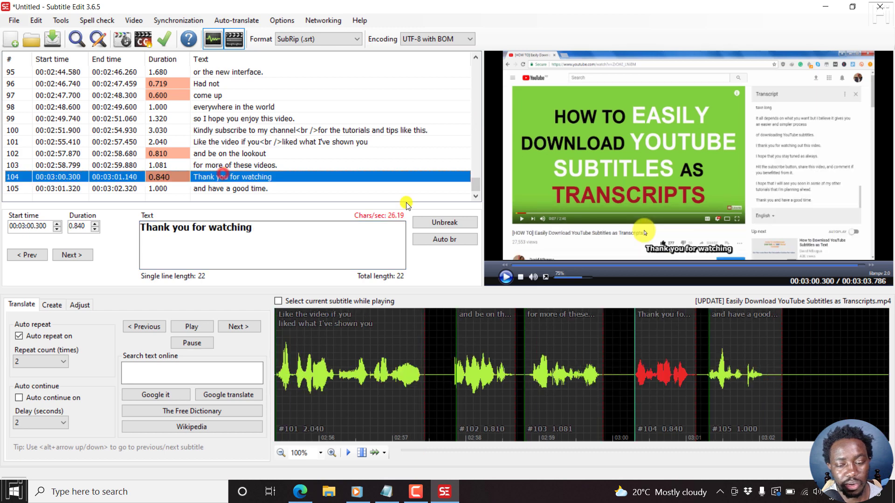
left_click(506, 278)
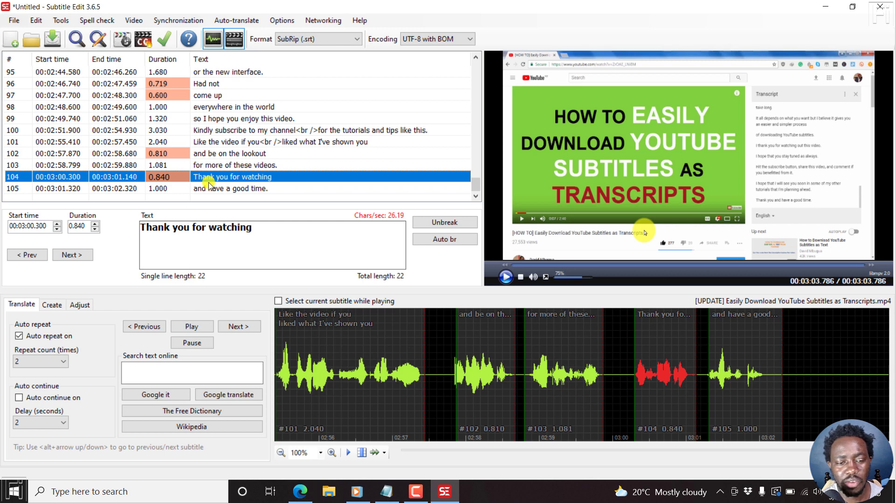
left_click(254, 133)
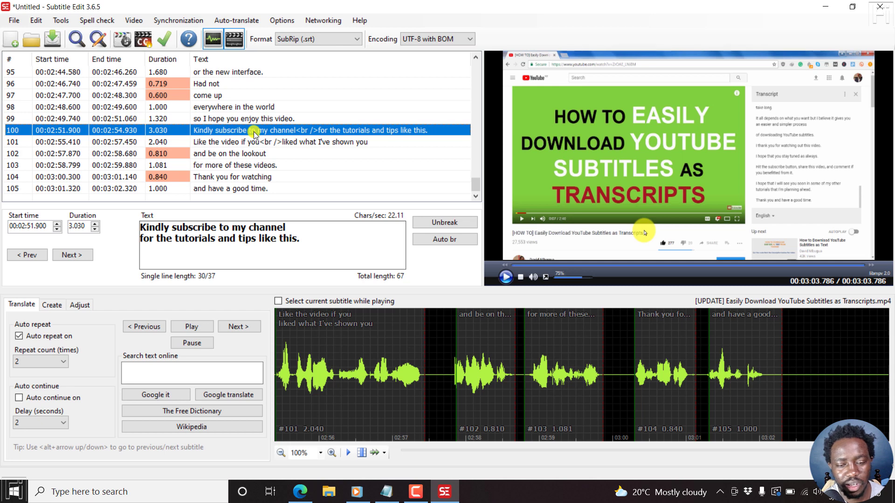
left_click(230, 119)
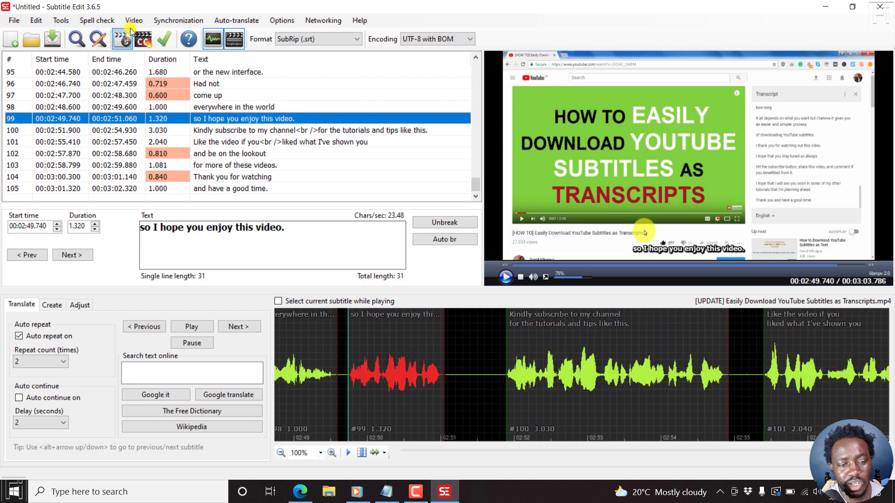
Step: Open the settings for generating a video with burned-in subtitles and preview the current subtitle style
left_click(134, 22)
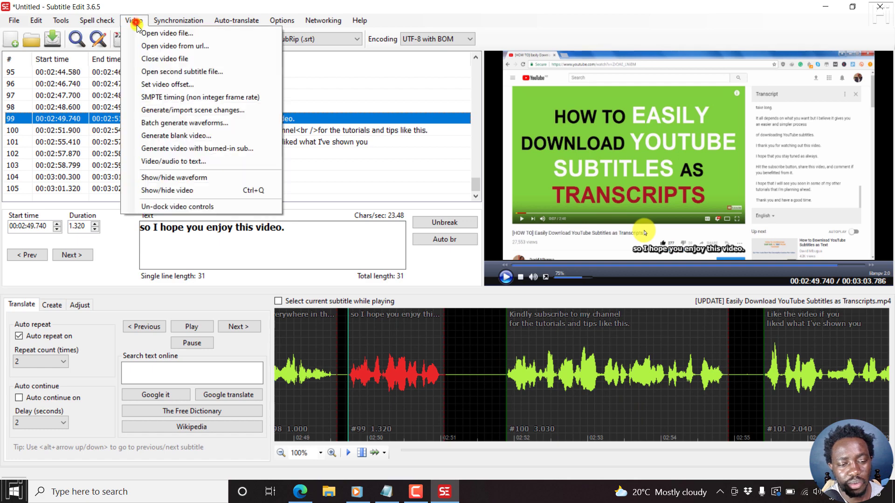
left_click(191, 149)
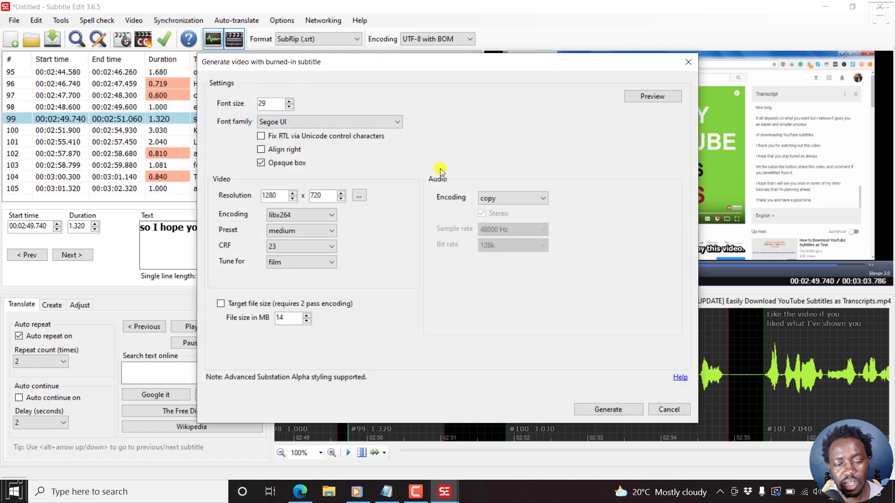
left_click(651, 96)
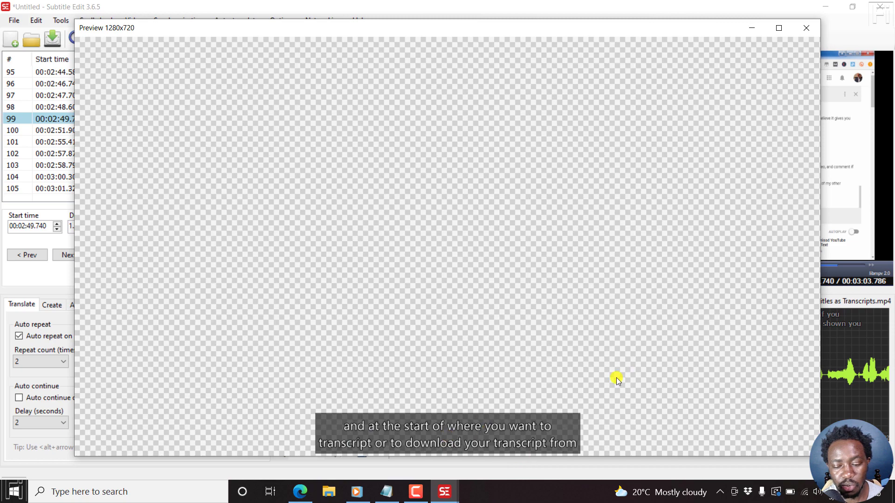
left_click(805, 28)
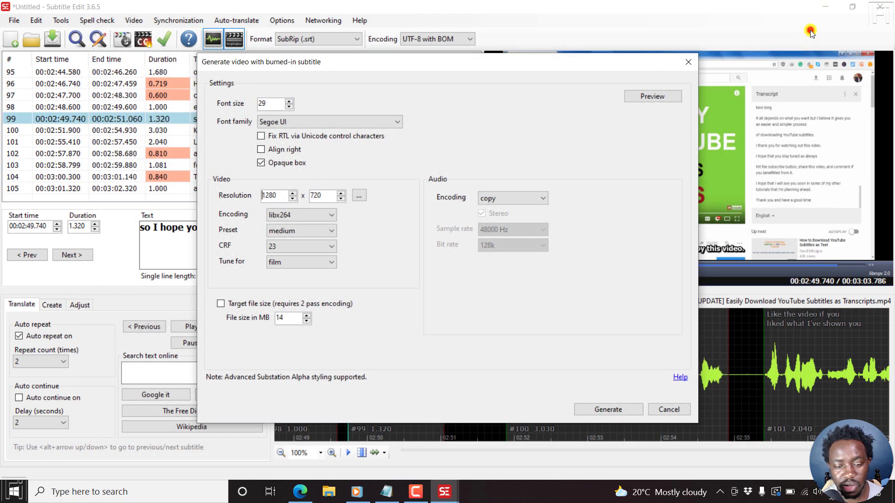
Step: Set the burned-in subtitle font family to Arial and turn off the opaque box
left_click(287, 122)
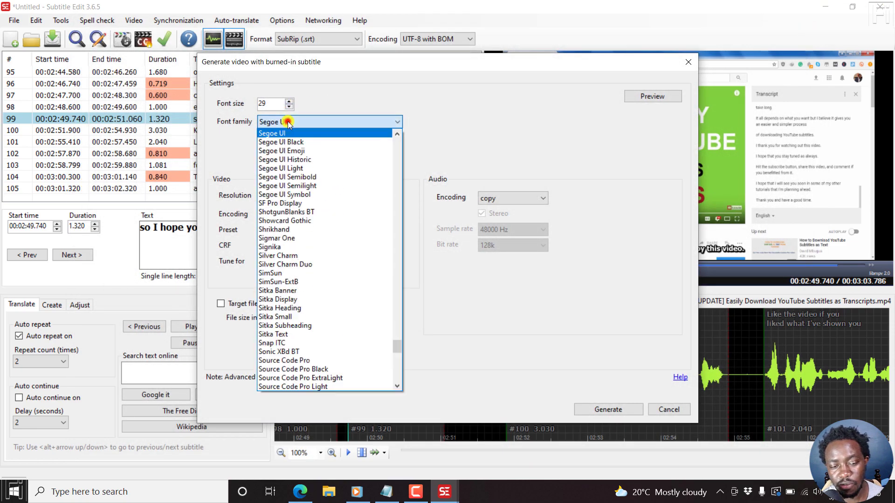
key("Page_Up")
key("Page_Up")
key("Page_Up")
key("Page_Up")
key("Page_Up")
key("Page_Up")
key("Page_Up")
key("Page_Up")
key("Page_Up")
key("Page_Up")
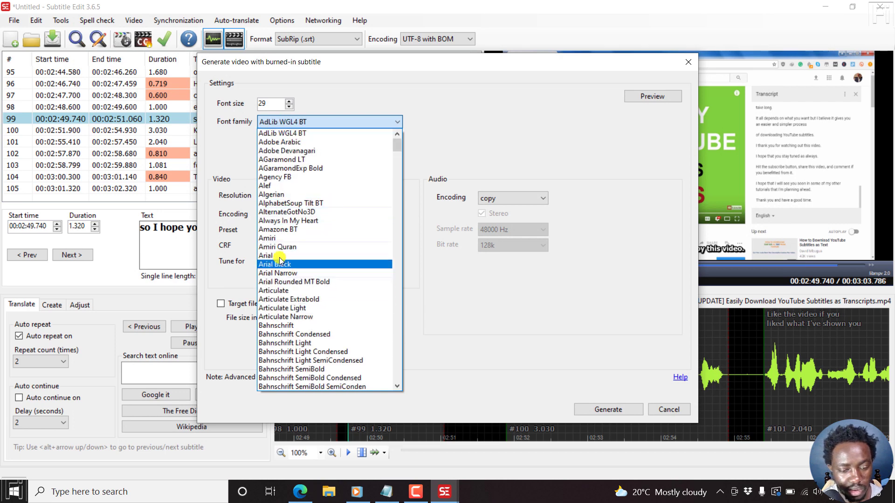
left_click(267, 255)
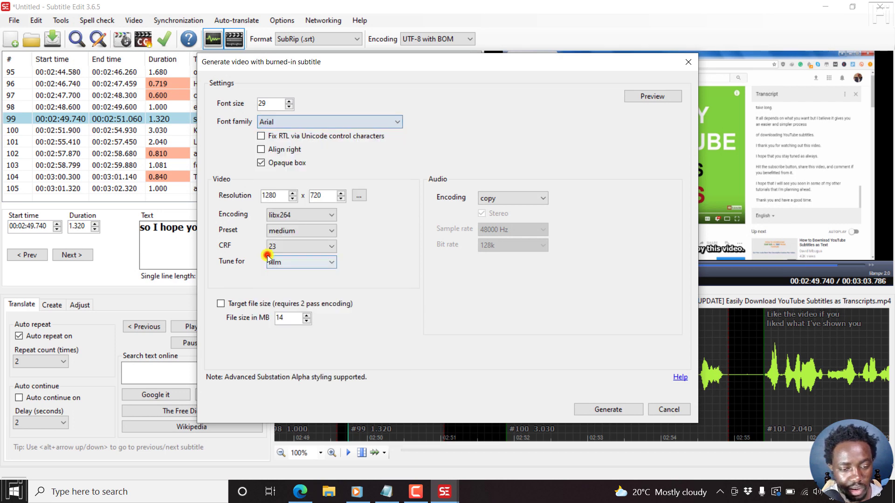
left_click(260, 162)
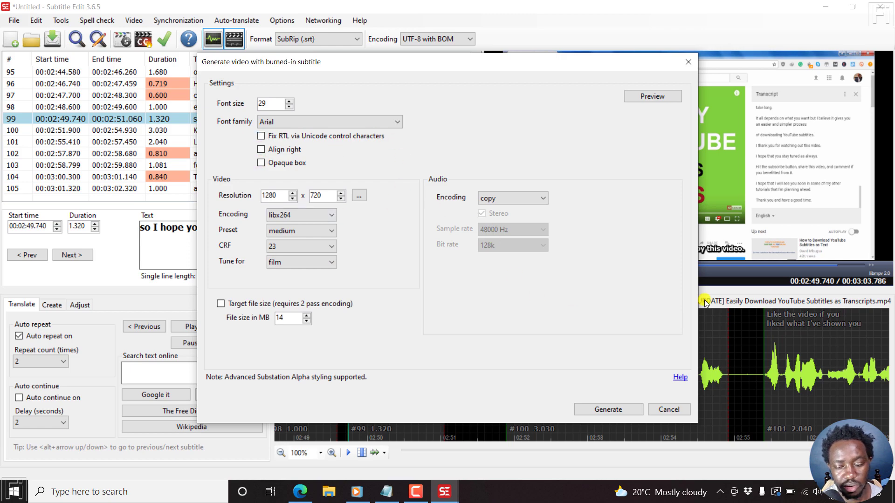
Step: Preview the subtitle style and generate the burned-in video as an MP4 under the suggested file name in the Davinci Resolve Subtitles and Captions folder
left_click(645, 98)
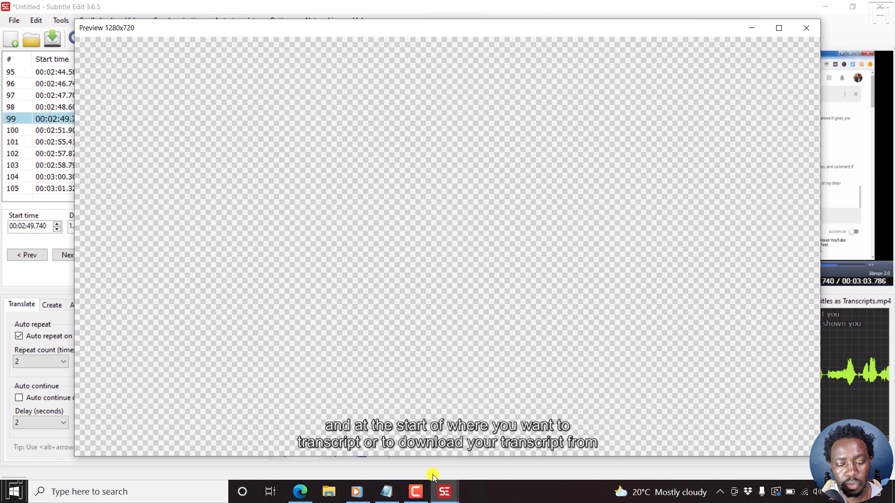
left_click(806, 28)
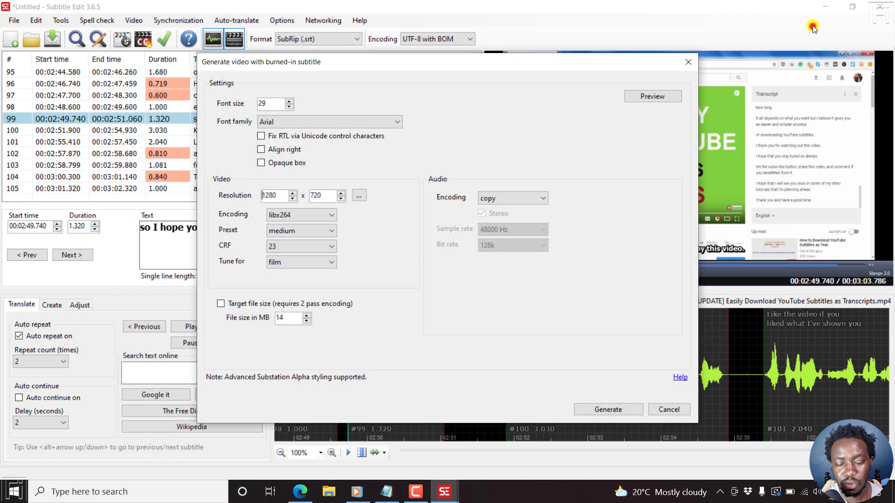
left_click(604, 410)
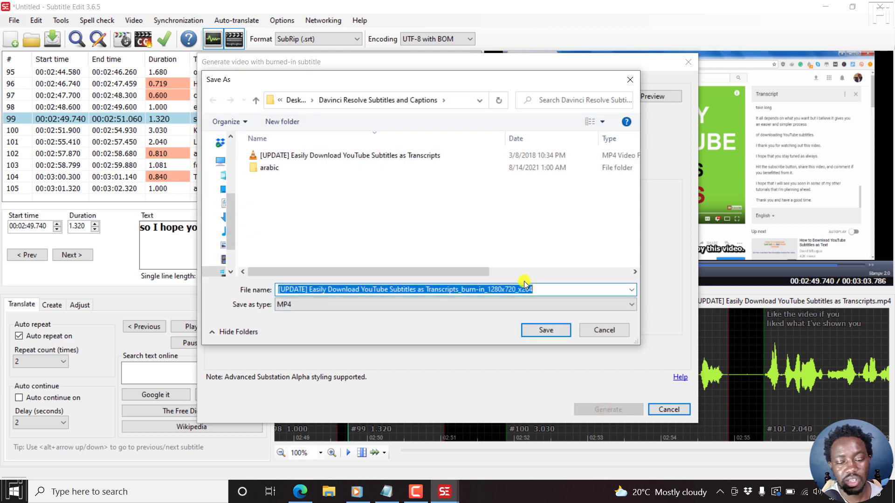
left_click(544, 327)
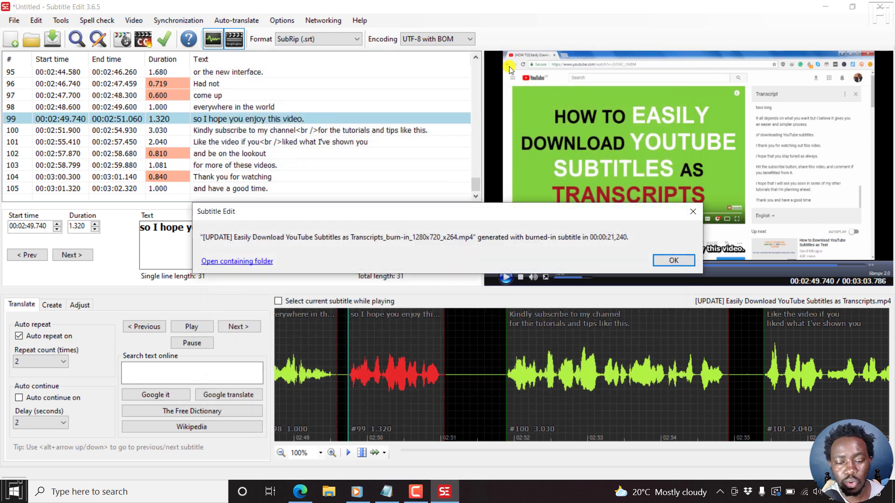
Step: Play the burned-in video from its containing folder in VLC to check the subtitles, and return to Subtitle Edit, dismissing the completion message
left_click(232, 263)
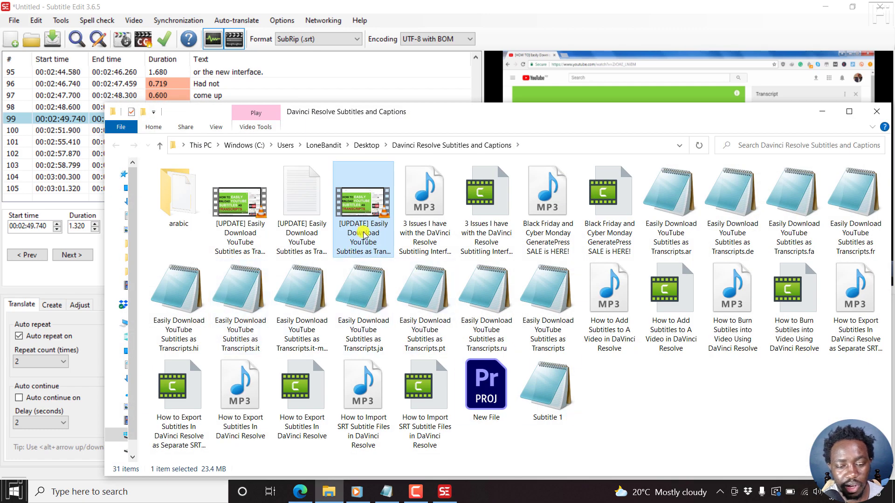
double_click(363, 234)
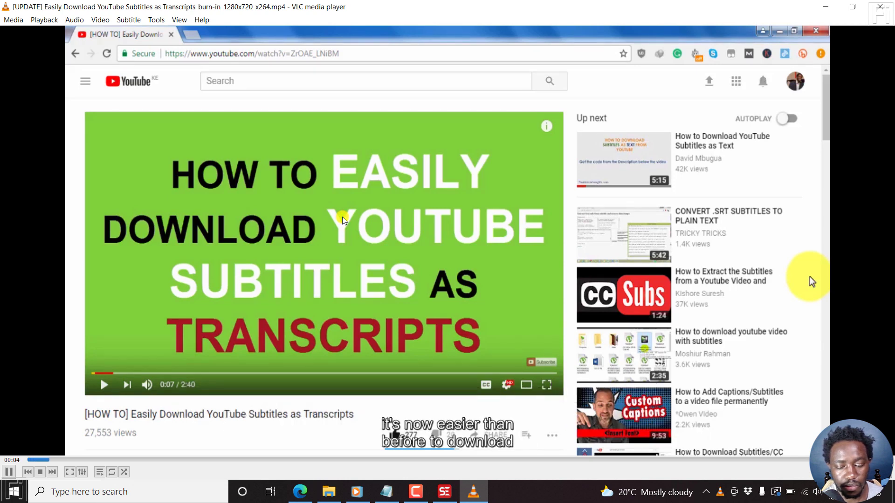
key("space")
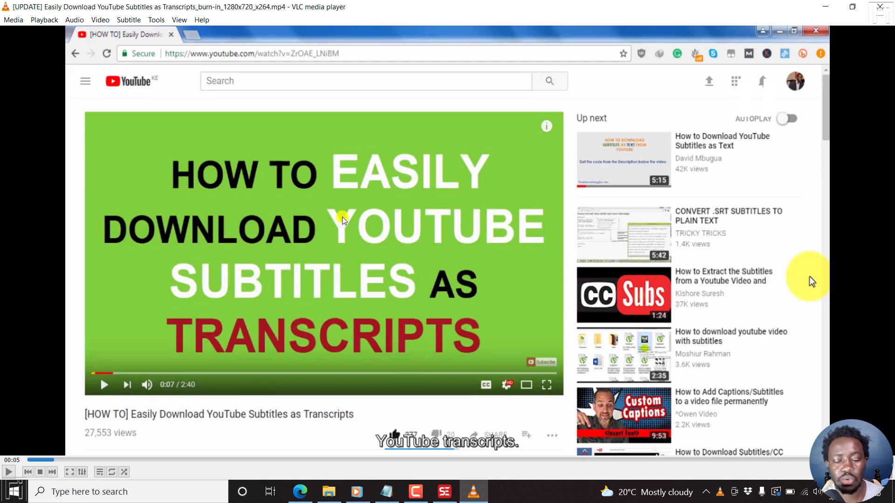
left_click(880, 7)
left_click(466, 8)
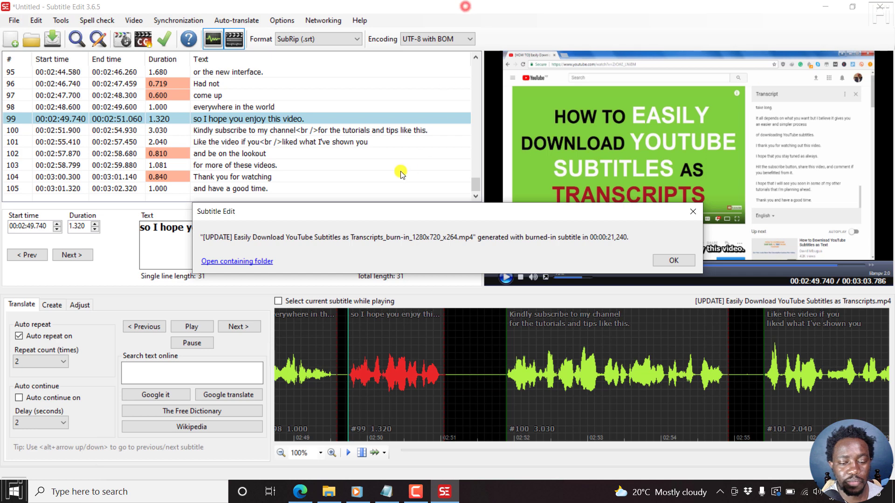
left_click(689, 214)
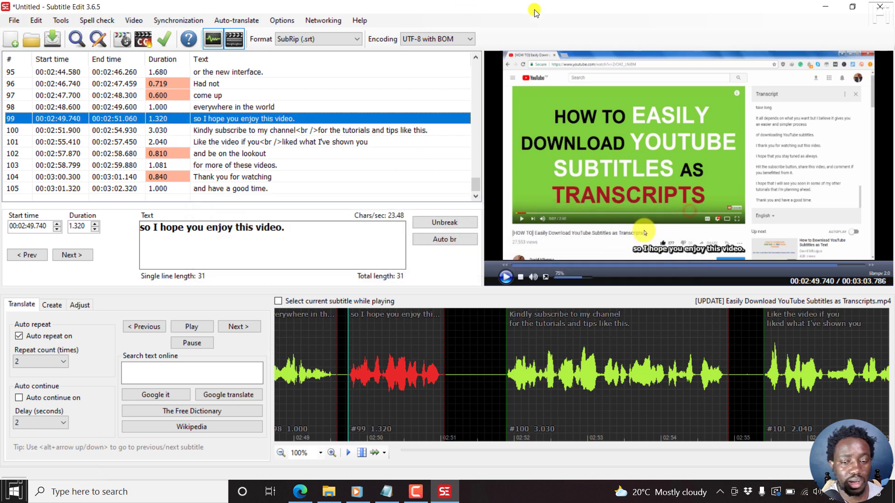